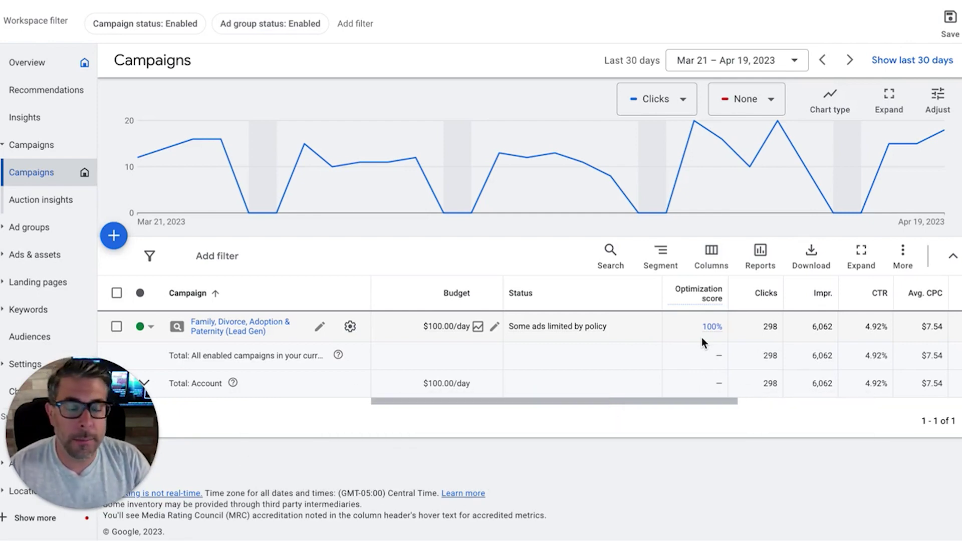
# Step: Review the Family, Divorce, Adoption & Paternity (Lead Gen) campaign's budget, status, click, cost and conversion columns for the last 30 days
pyautogui.moveTo(551, 326)
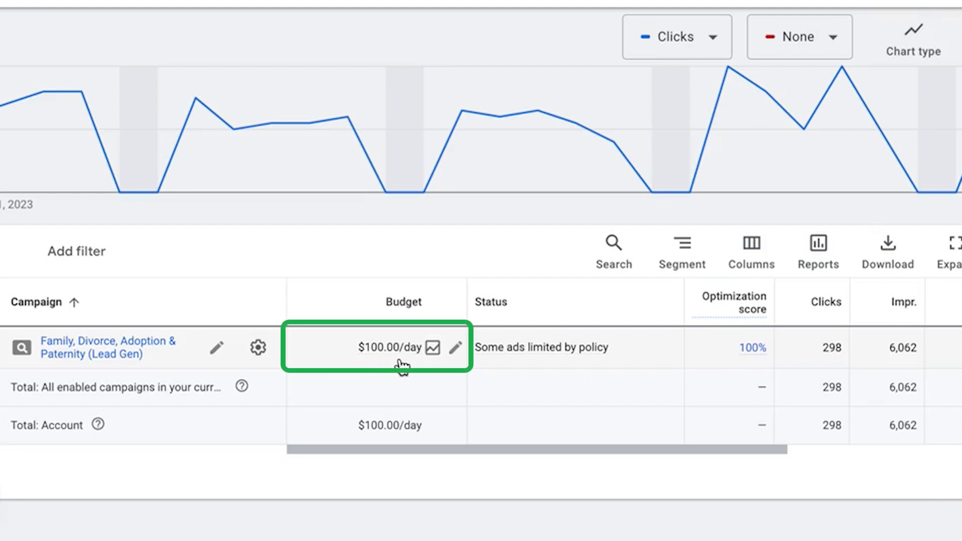
pyautogui.hscroll(3, 401, 366)
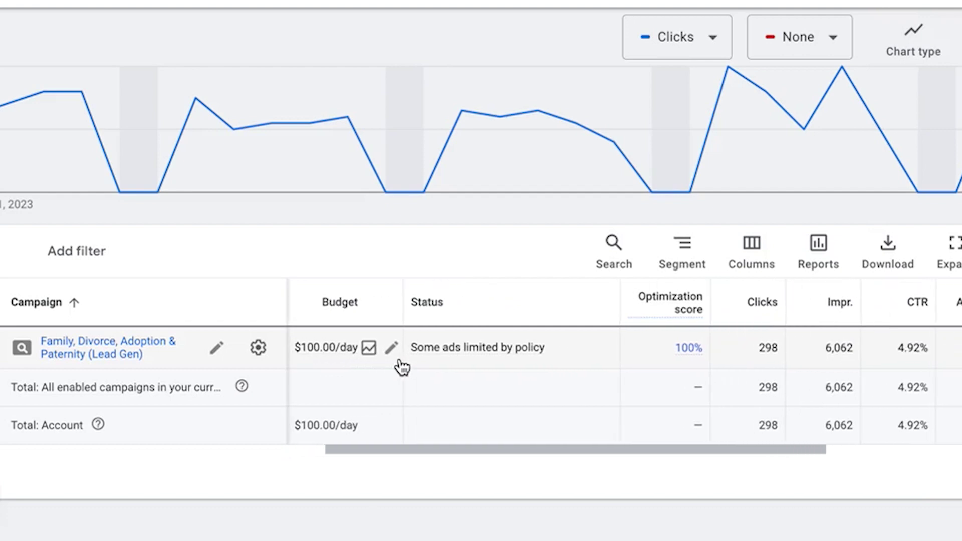
pyautogui.hscroll(-2, 371, 366)
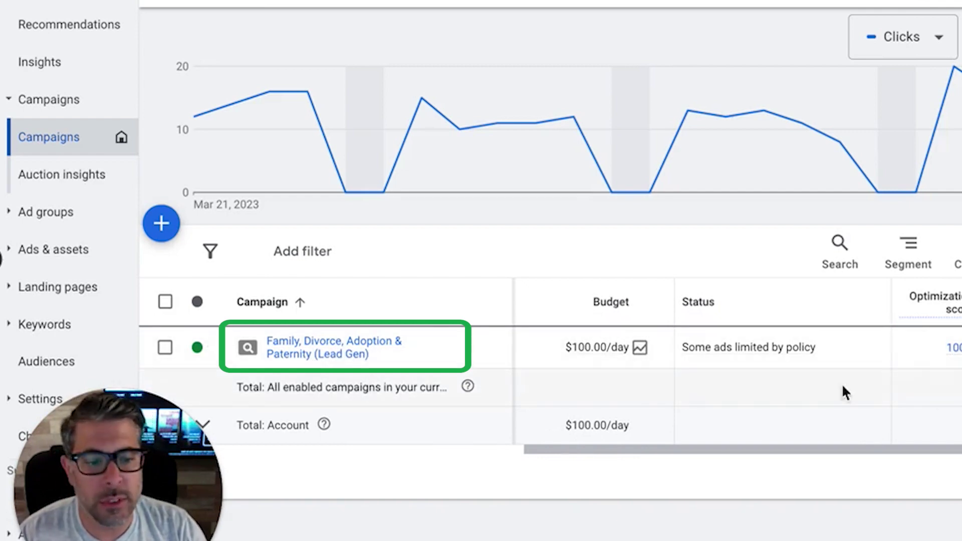
pyautogui.hscroll(7, 872, 355)
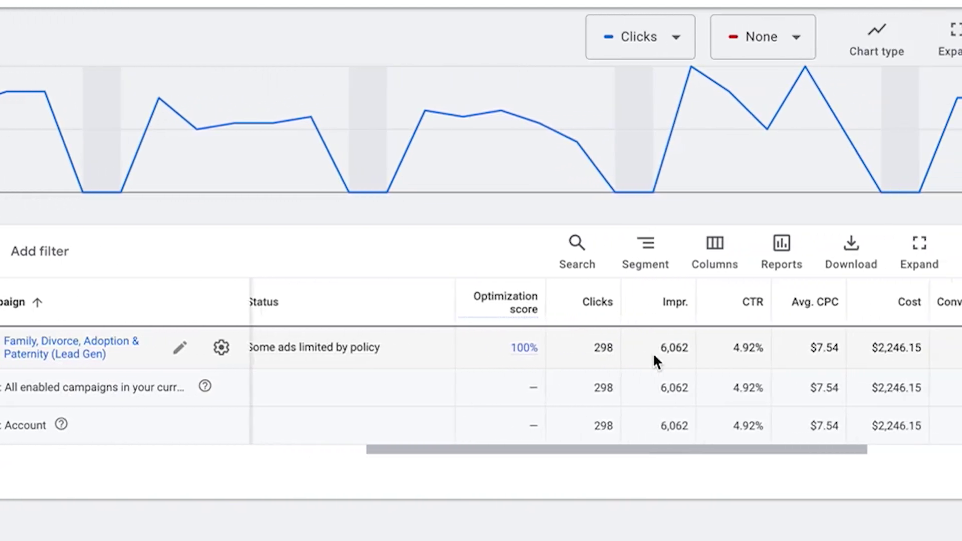
pyautogui.hscroll(2, 543, 353)
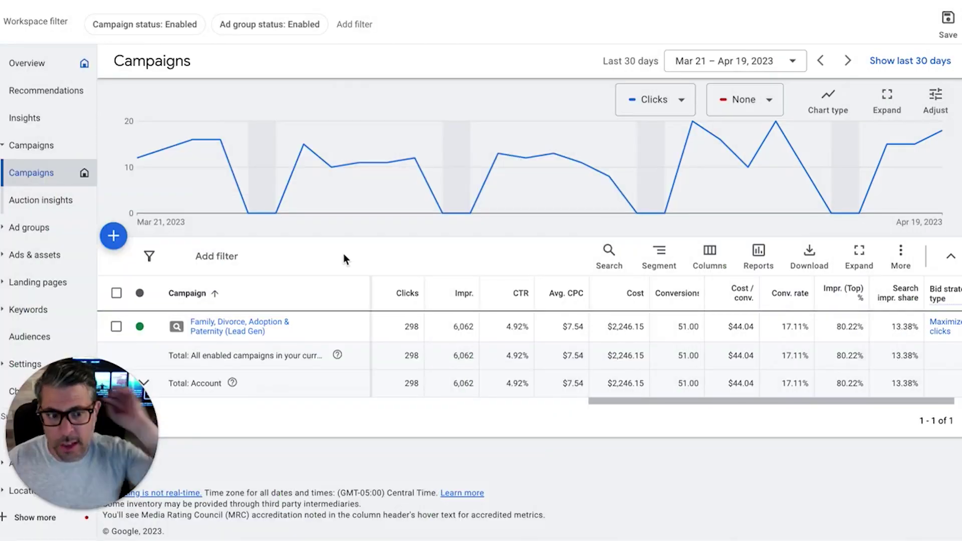
# Step: Open the Family, Divorce, Adoption & Paternity (Lead Gen) campaign and examine its full list of ad groups
pyautogui.click(259, 330)
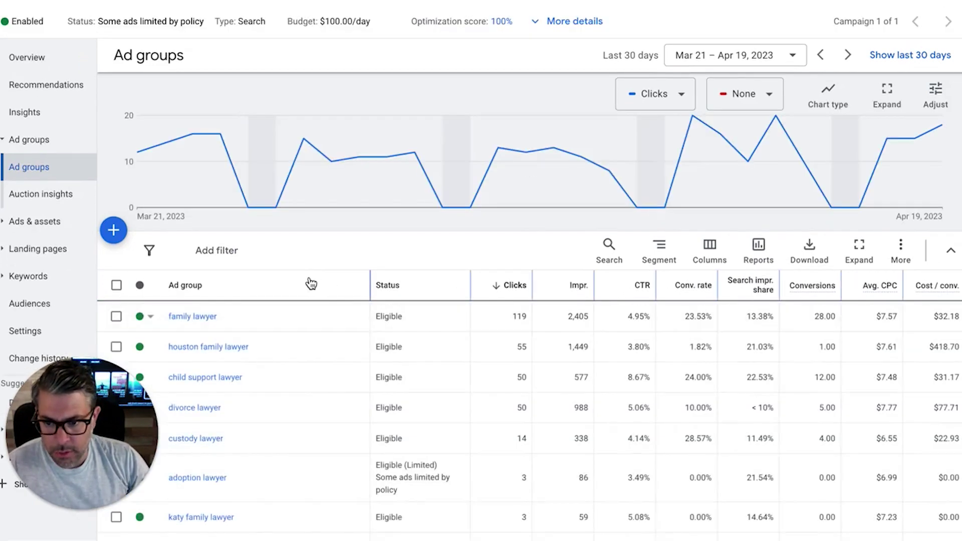
pyautogui.scroll(-2, 302, 281)
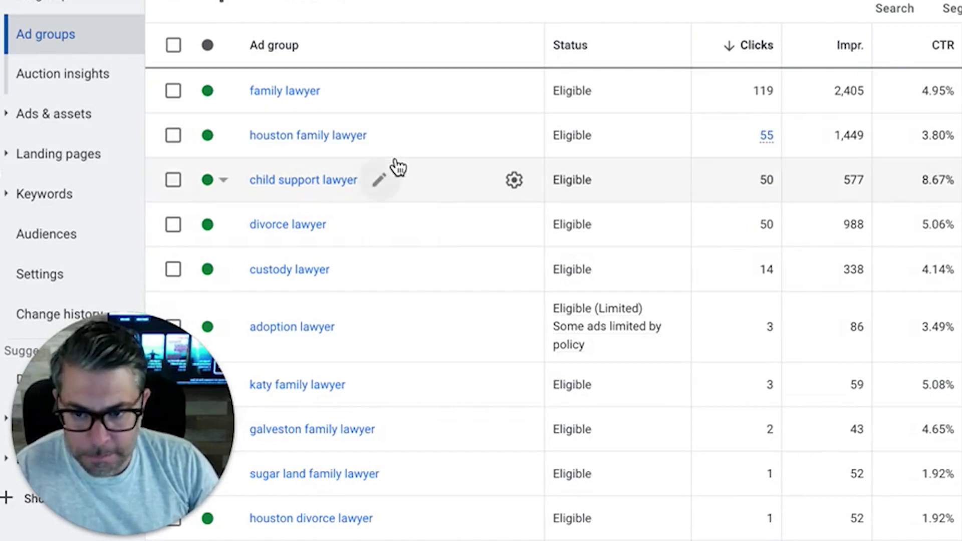
pyautogui.scroll(-2, 397, 165)
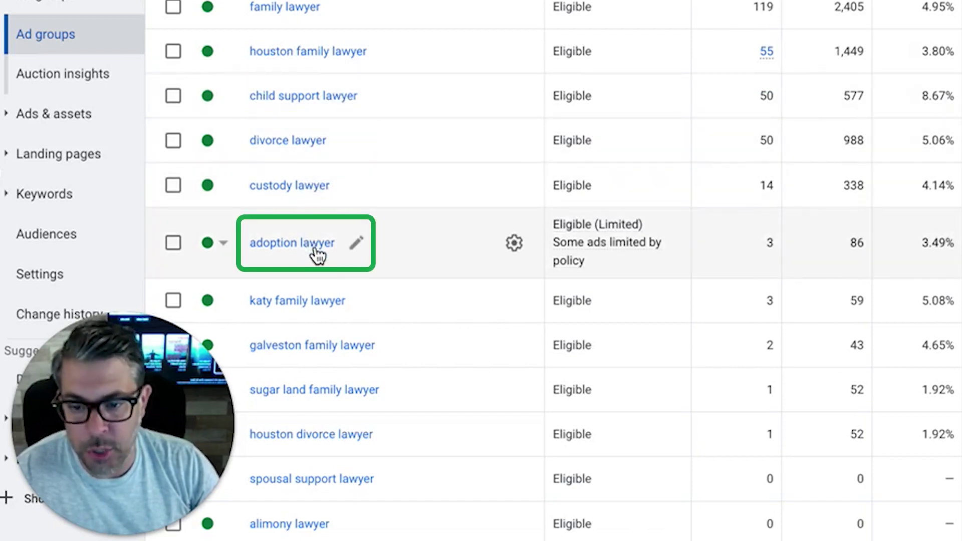
pyautogui.scroll(-5, 408, 278)
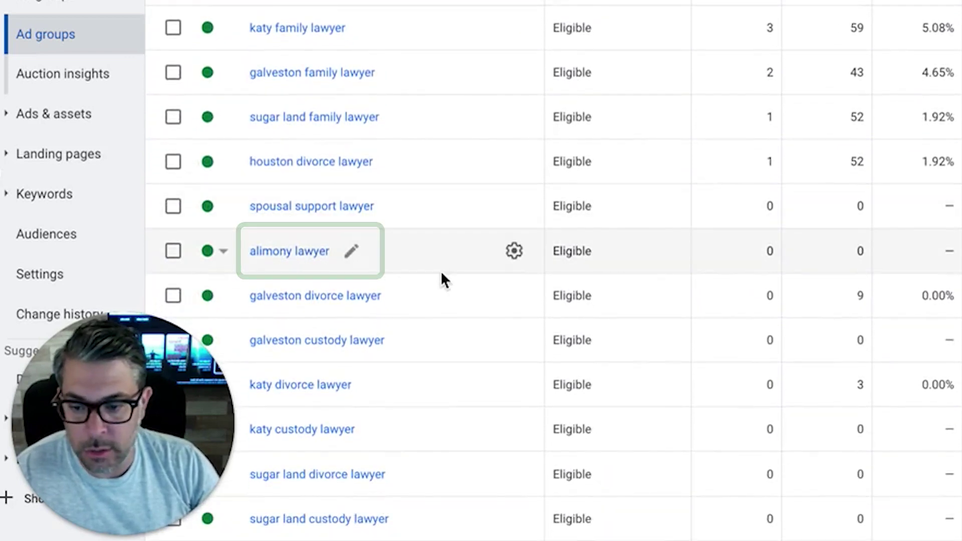
pyautogui.scroll(-2, 443, 278)
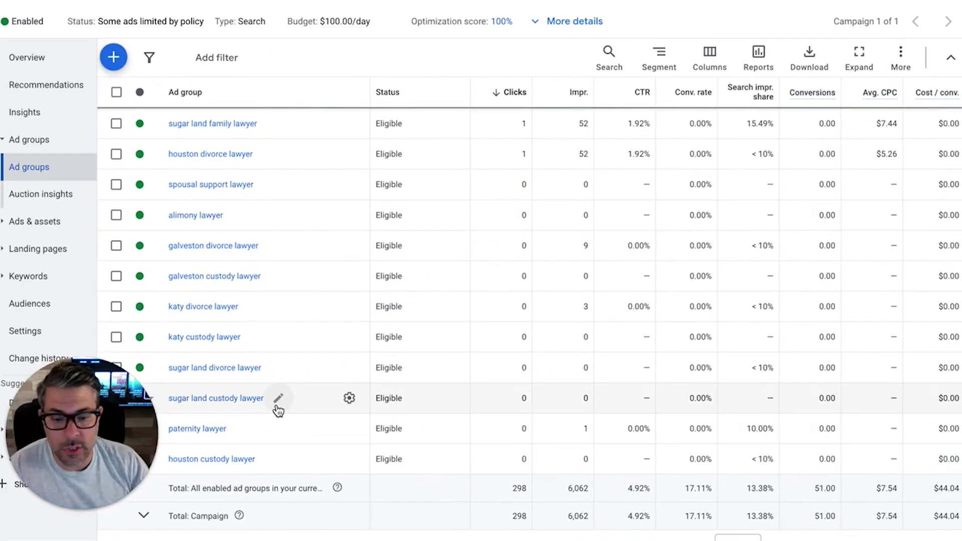
pyautogui.scroll(1, 275, 410)
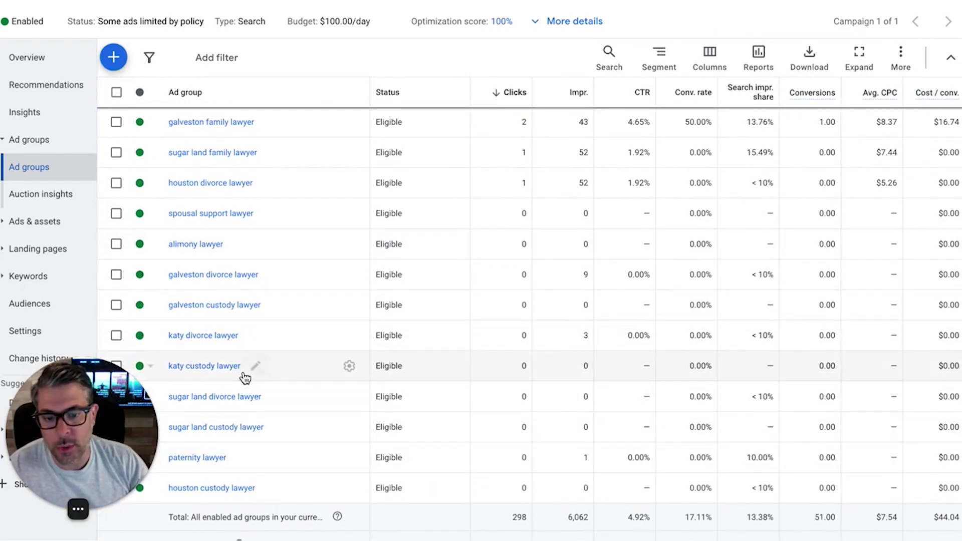
pyautogui.scroll(1, 243, 377)
pyautogui.scroll(2, 243, 376)
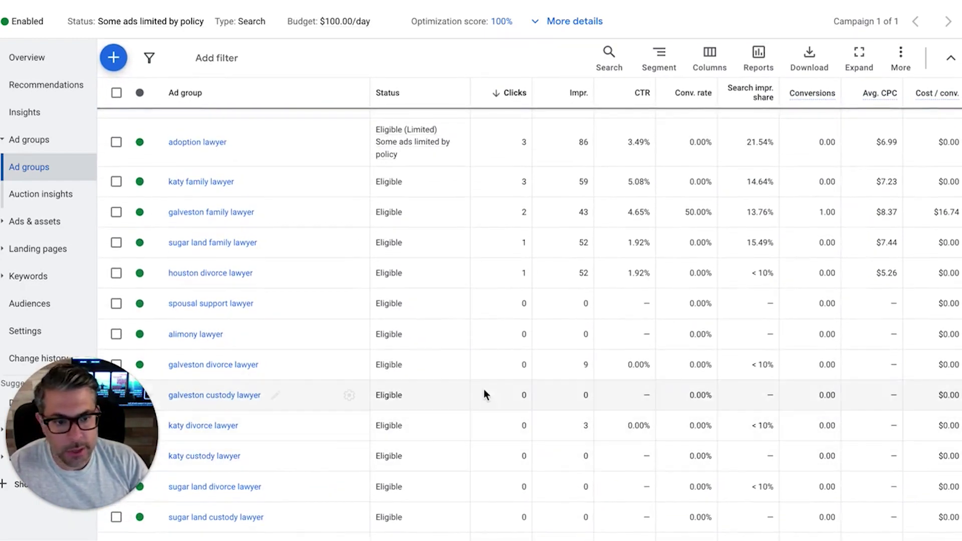
pyautogui.scroll(5, 484, 390)
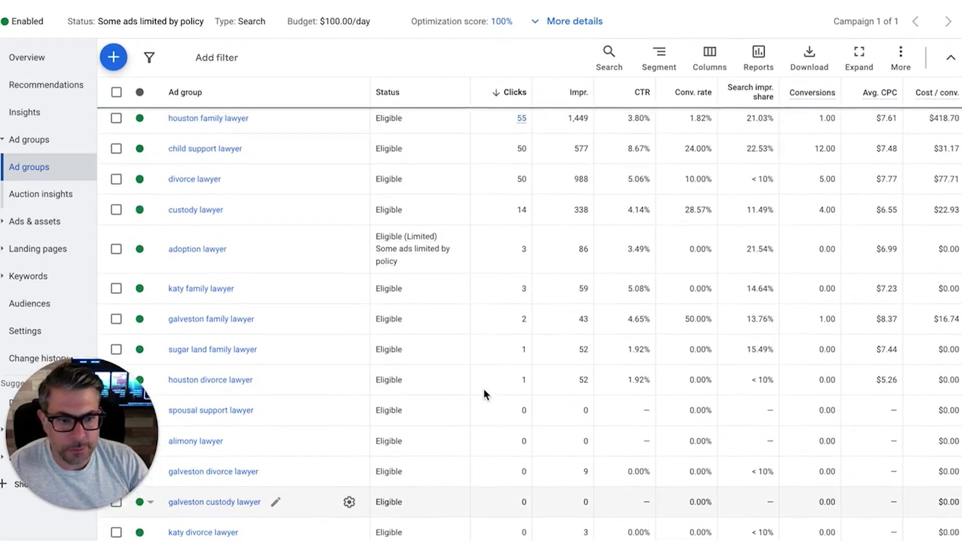
pyautogui.scroll(1, 484, 391)
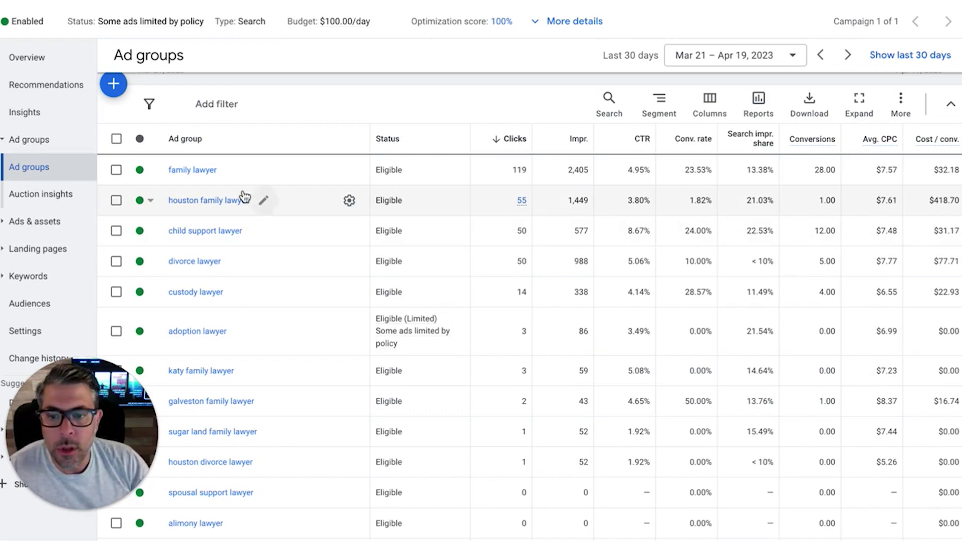
# Step: Open the houston family lawyer ad group and pause its phrase-match keyword "family lawyer houston"
pyautogui.click(219, 201)
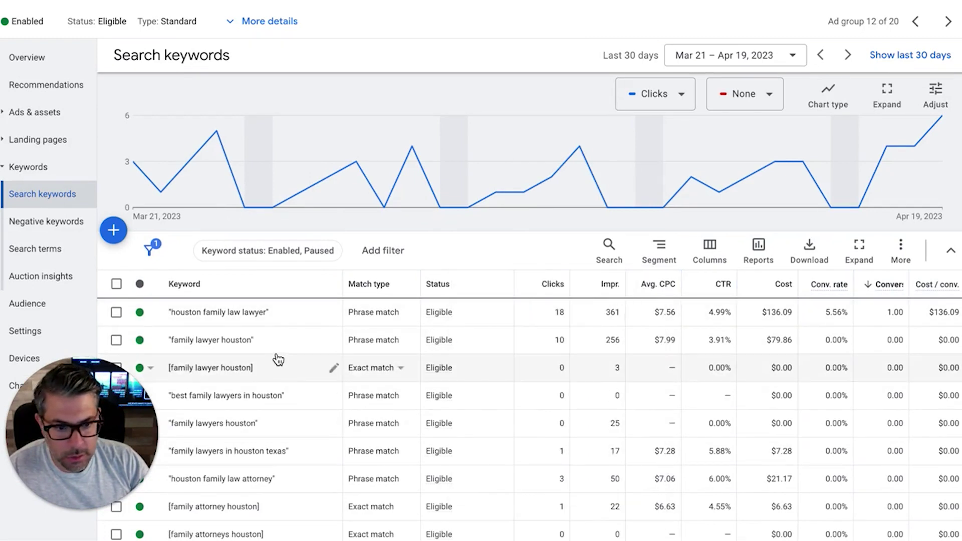
pyautogui.click(140, 340)
pyautogui.click(167, 385)
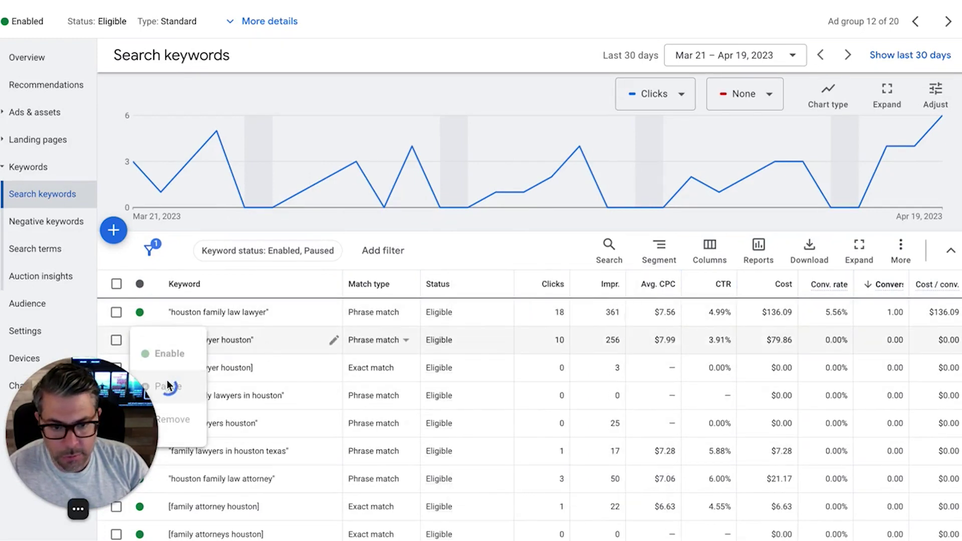
# Step: Pause the phrase-match keyword "family attorneys houston" in the ad group
pyautogui.scroll(-3, 476, 384)
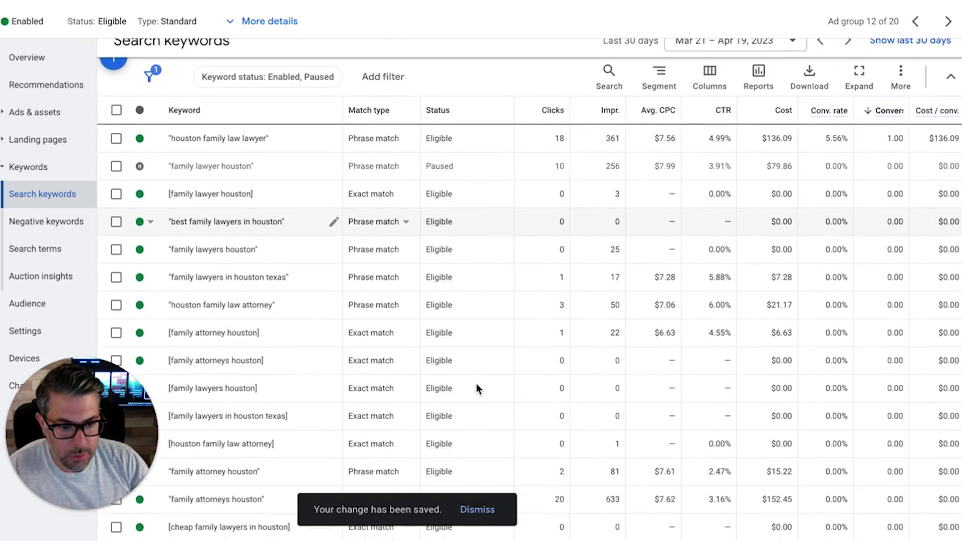
pyautogui.scroll(-2, 430, 320)
pyautogui.scroll(-1, 431, 319)
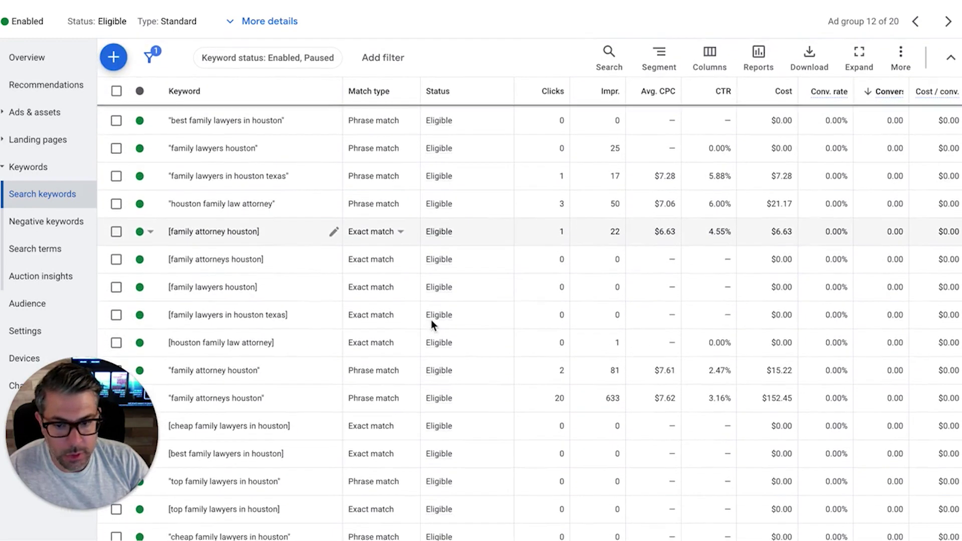
pyautogui.scroll(-2, 260, 393)
pyautogui.scroll(-1, 260, 389)
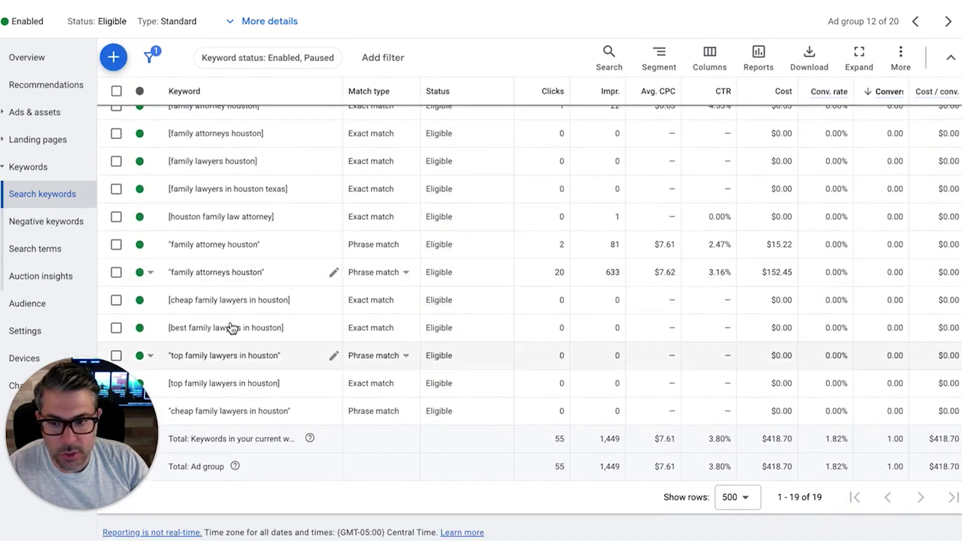
pyautogui.click(146, 272)
pyautogui.click(166, 320)
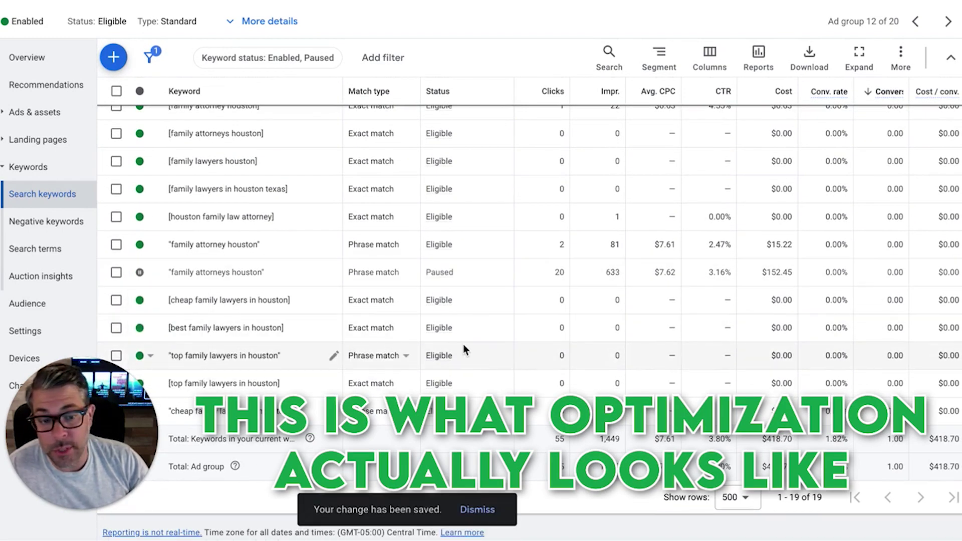
# Step: Recheck the ad group's keywords and return to the campaign-level search keywords list
pyautogui.scroll(2, 462, 349)
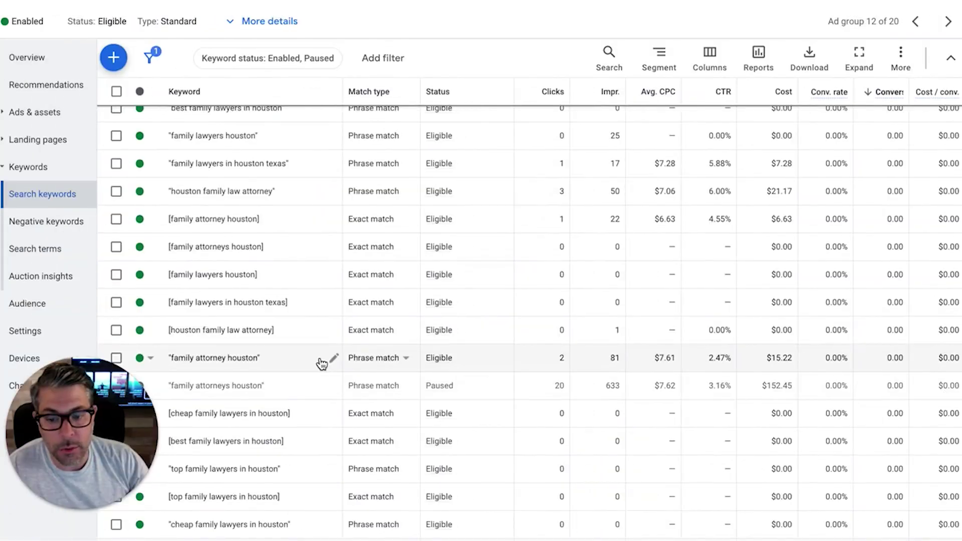
pyautogui.scroll(3, 317, 365)
pyautogui.scroll(1, 322, 364)
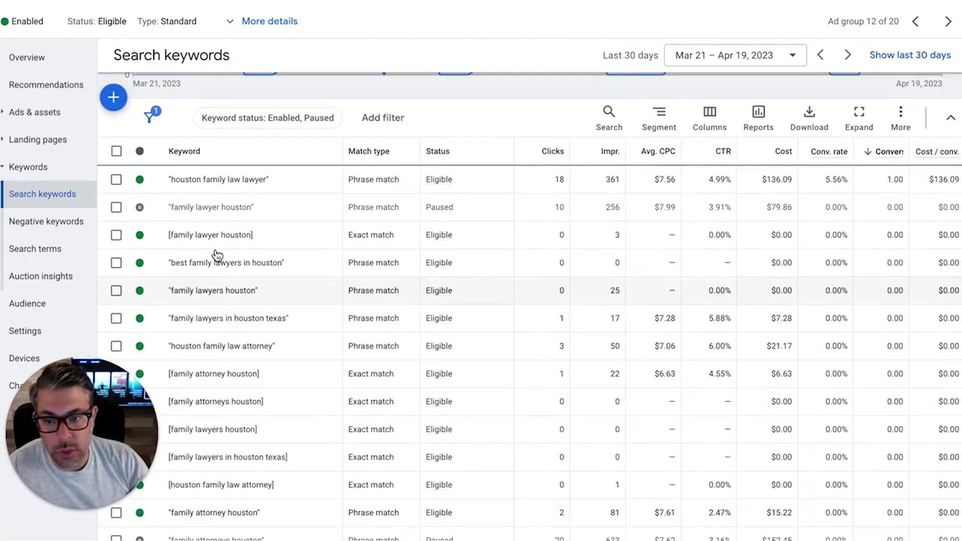
pyautogui.scroll(2, 367, 275)
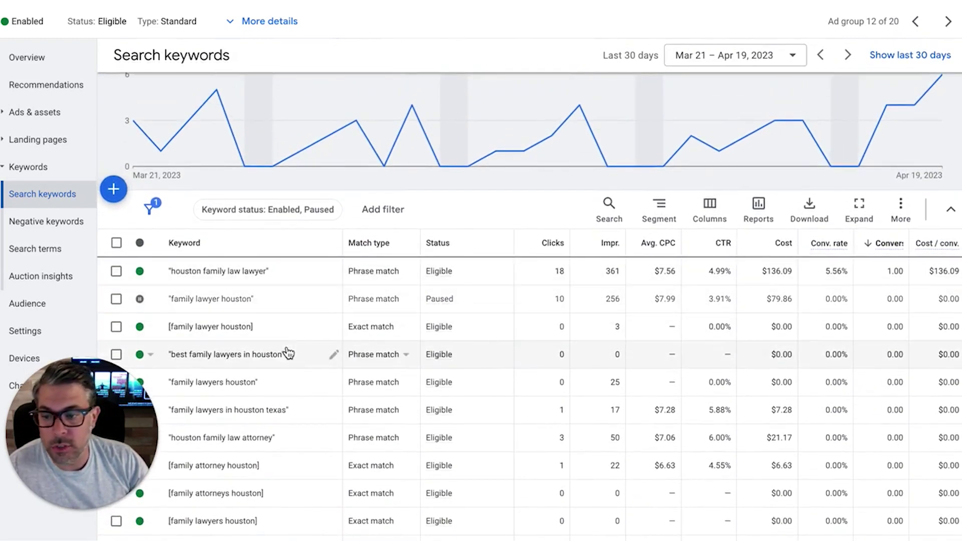
pyautogui.scroll(1, 285, 350)
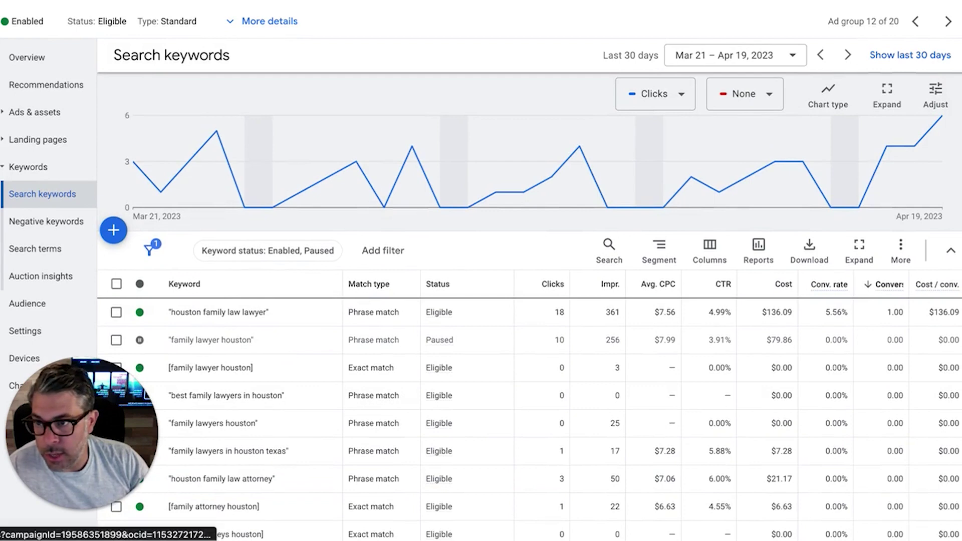
pyautogui.hotkey('alt', 'Left')
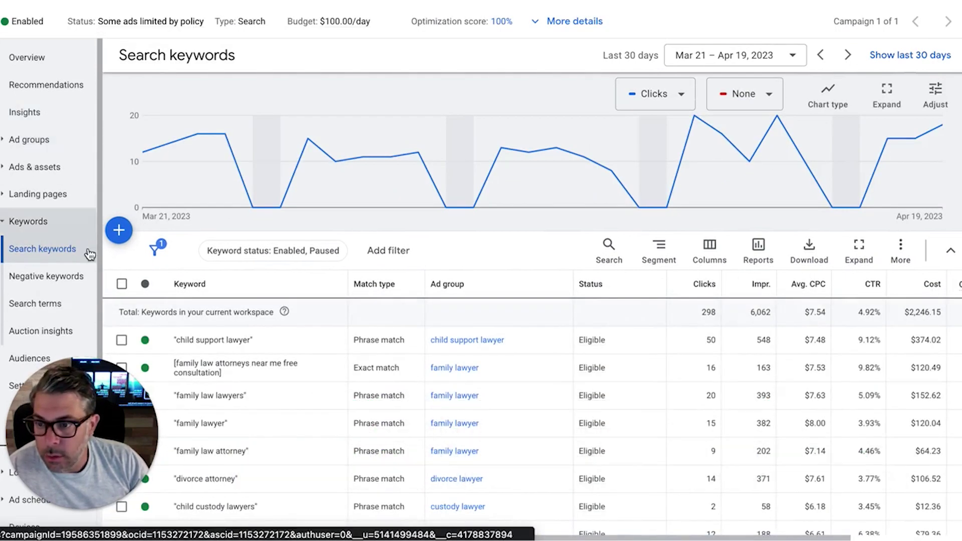
# Step: Examine clicks, cost, conversion rate and conversions of the search keywords across all ad groups in the campaign
pyautogui.scroll(-3, 462, 323)
pyautogui.scroll(-1, 462, 323)
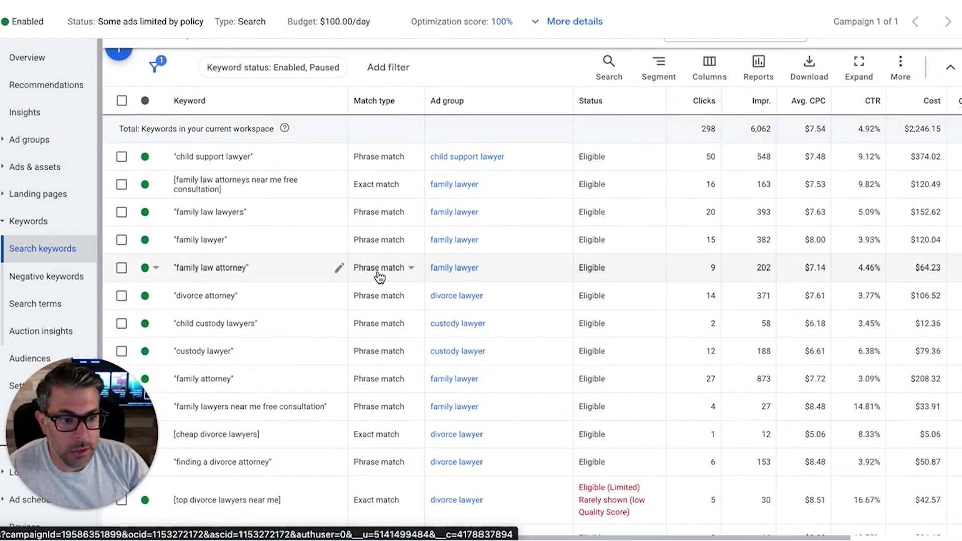
pyautogui.scroll(-3, 379, 273)
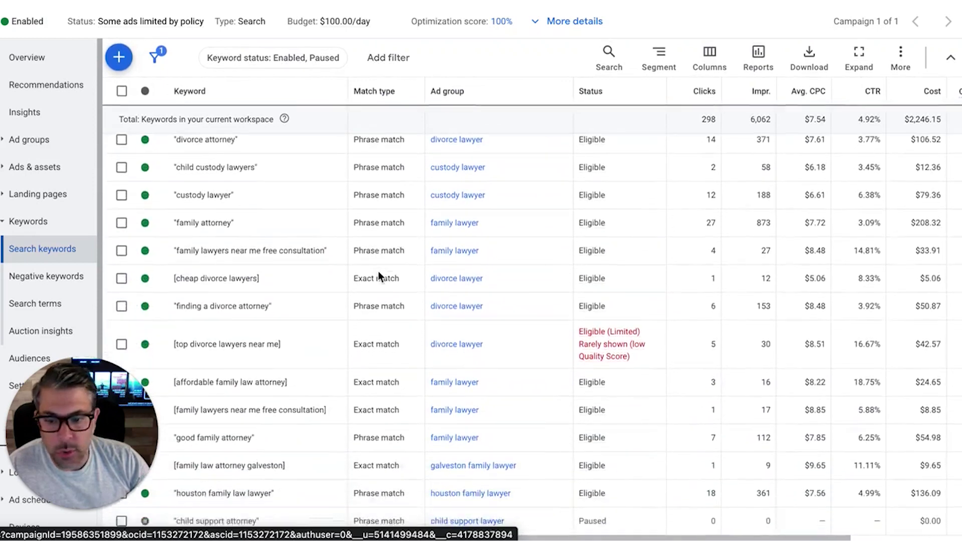
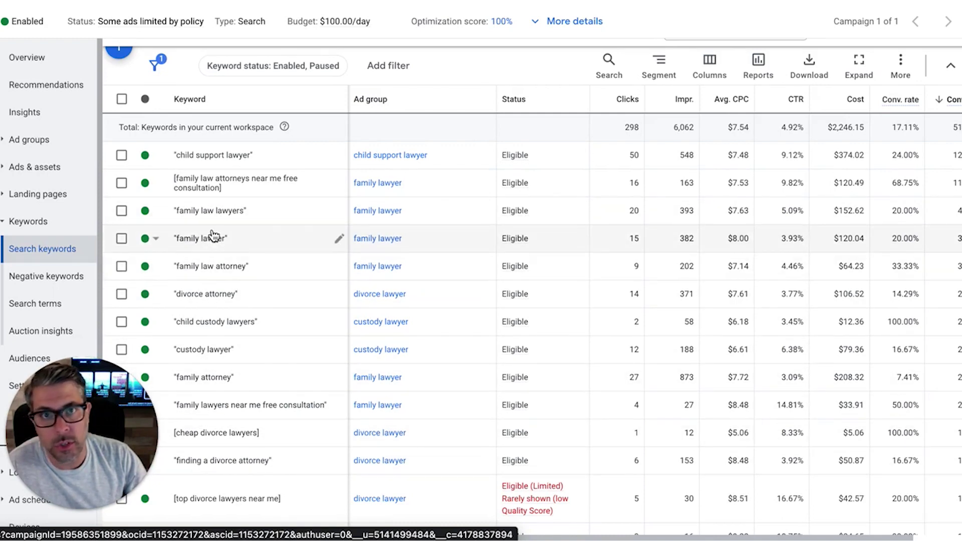
pyautogui.scroll(1, 214, 220)
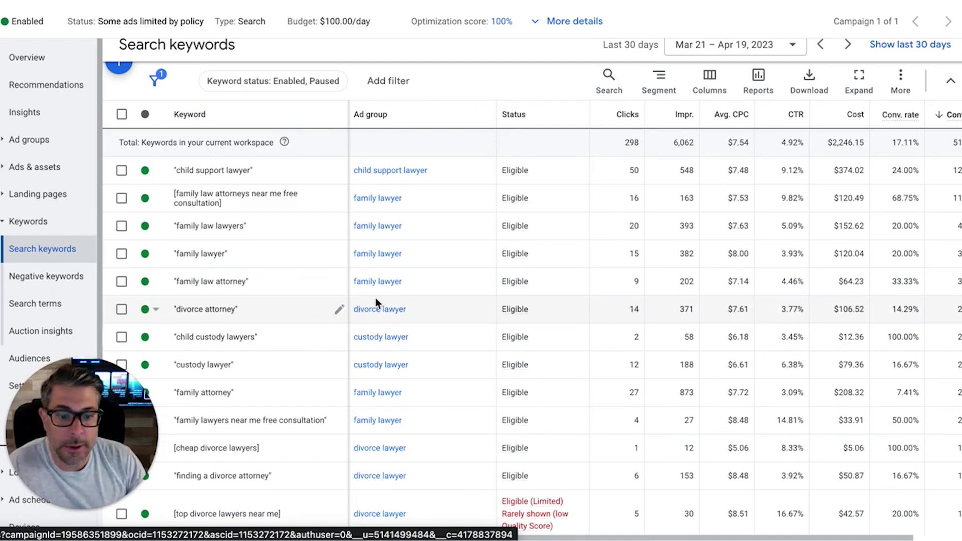
pyautogui.scroll(-3, 376, 299)
pyautogui.scroll(-5, 376, 301)
pyautogui.scroll(10, 377, 301)
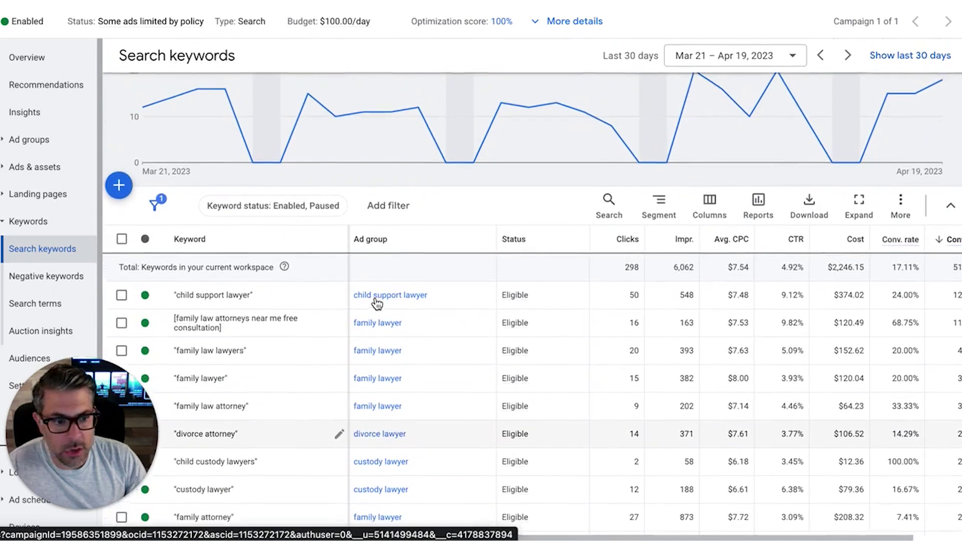
pyautogui.scroll(1, 376, 299)
pyautogui.scroll(1, 374, 297)
# Step: Open the campaign's device report to compare mobile phones, computers and tablets
pyautogui.moveTo(83, 416); pyautogui.dragTo(91, 87)
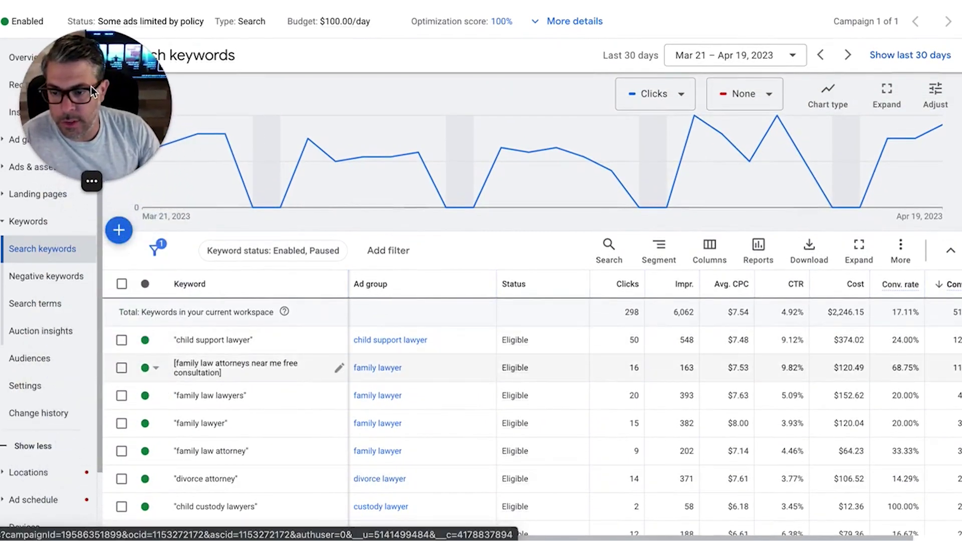
pyautogui.scroll(-2, 47, 395)
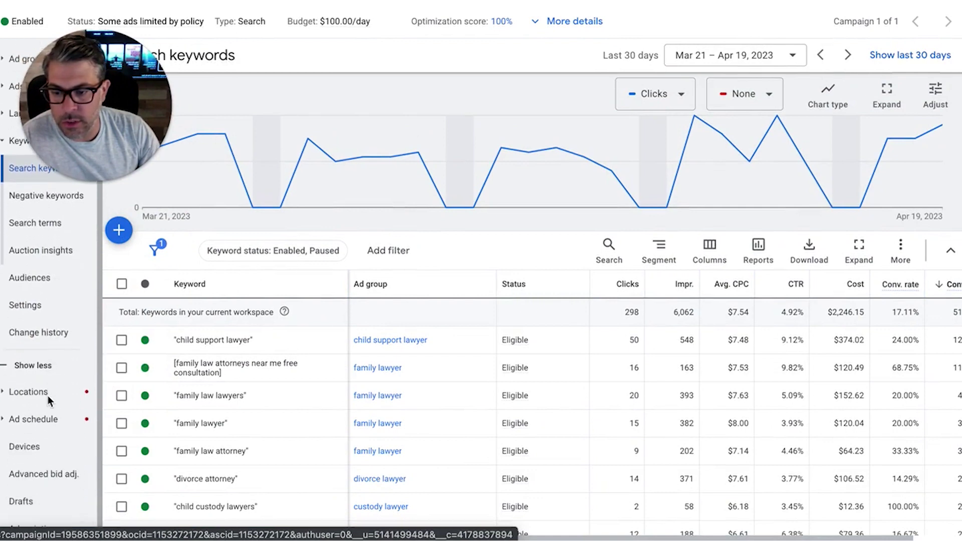
pyautogui.click(24, 449)
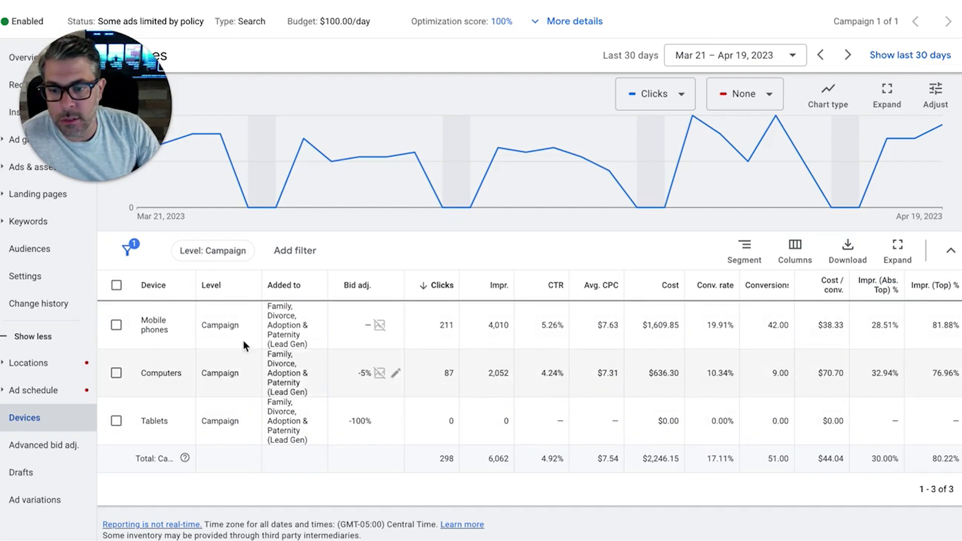
# Step: Review the conversion summary's Call Extension Lead, Contact Form Lead and Phone Call actions, including their sources and statuses
pyautogui.moveTo(90, 96); pyautogui.dragTo(90, 437)
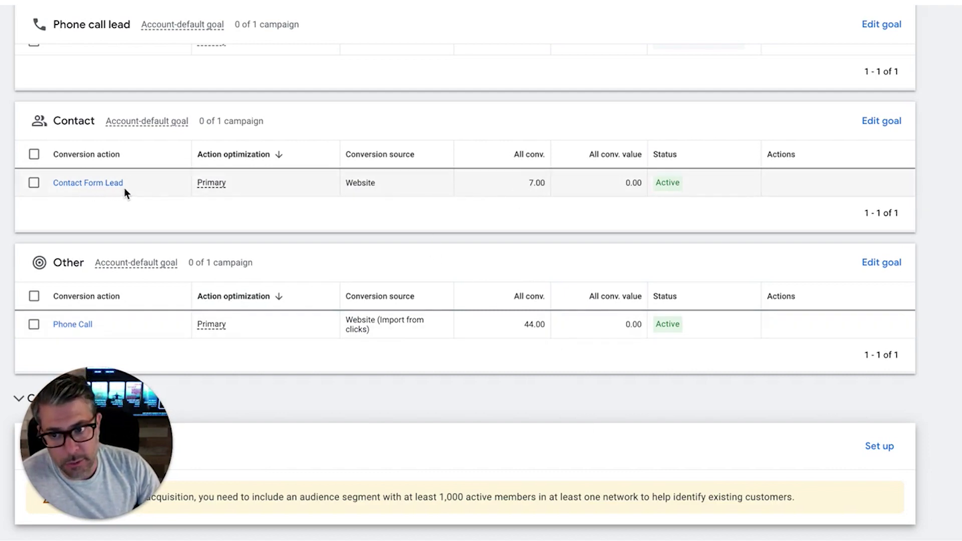
pyautogui.scroll(2, 440, 206)
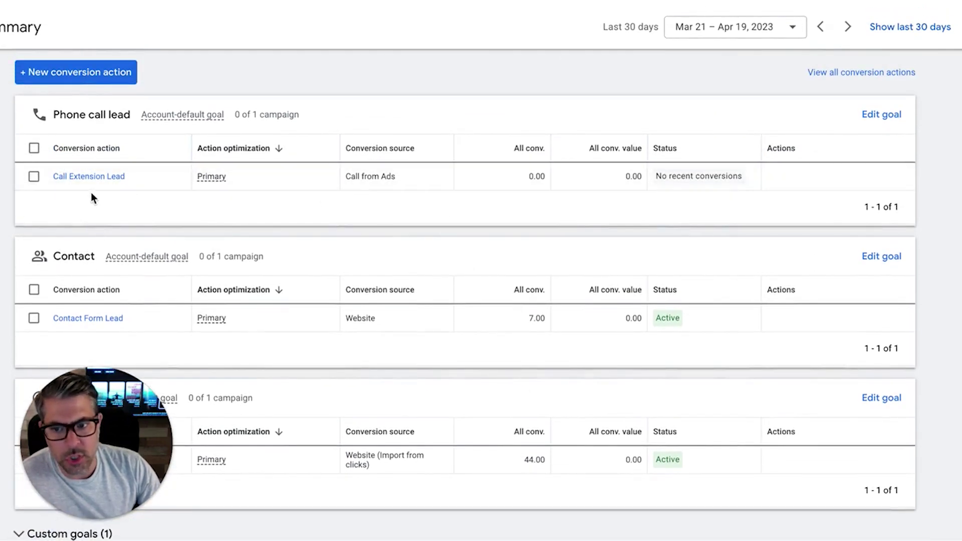
pyautogui.scroll(-3, 403, 192)
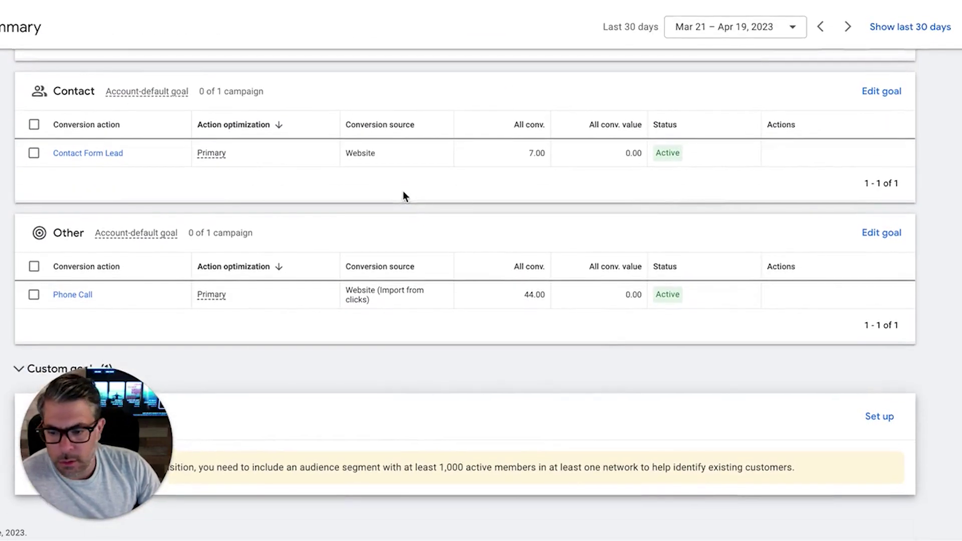
pyautogui.scroll(2, 403, 192)
pyautogui.scroll(-2, 404, 193)
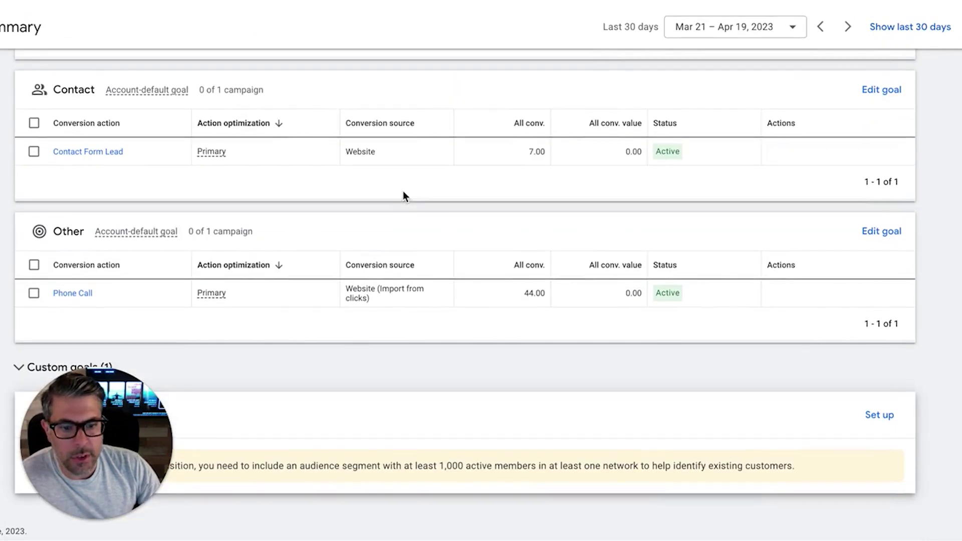
pyautogui.scroll(1, 404, 193)
pyautogui.scroll(2, 404, 196)
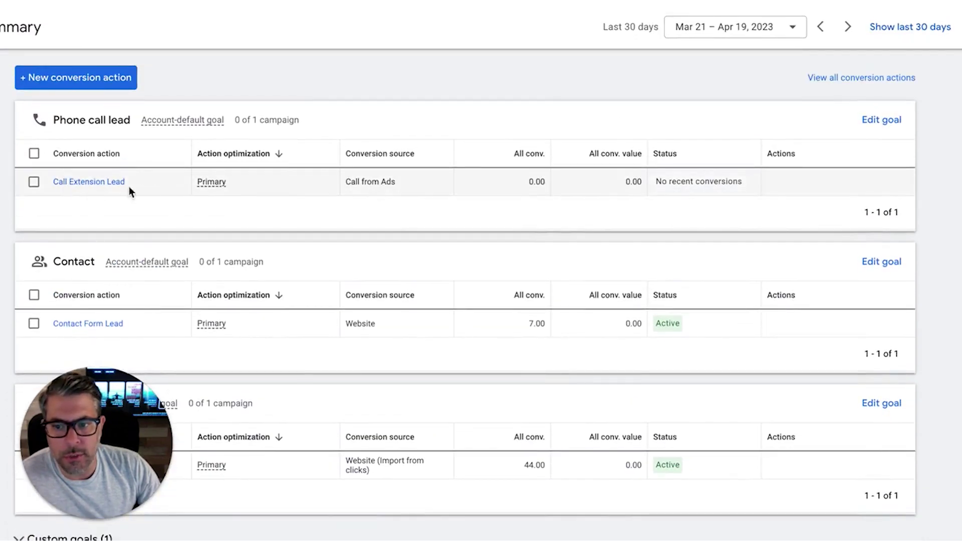